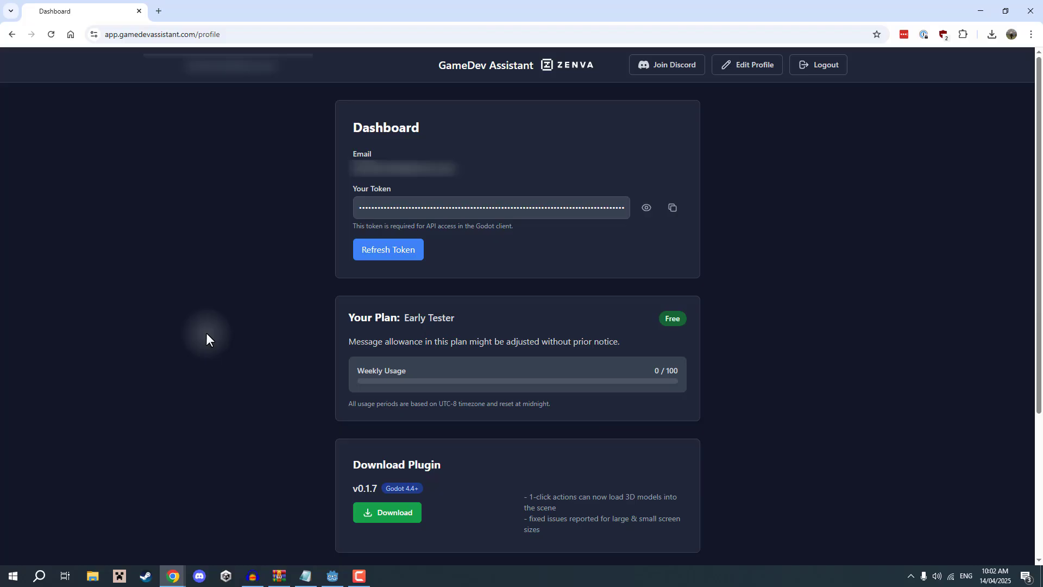
Step: Download the GameDev Assistant v0.1.7 plugin zip and expand the Plugin Upgrade Instructions on the dashboard
{"action": "scroll", "coordinate": [280, 231], "scroll_direction": "down", "scroll_amount": 1}
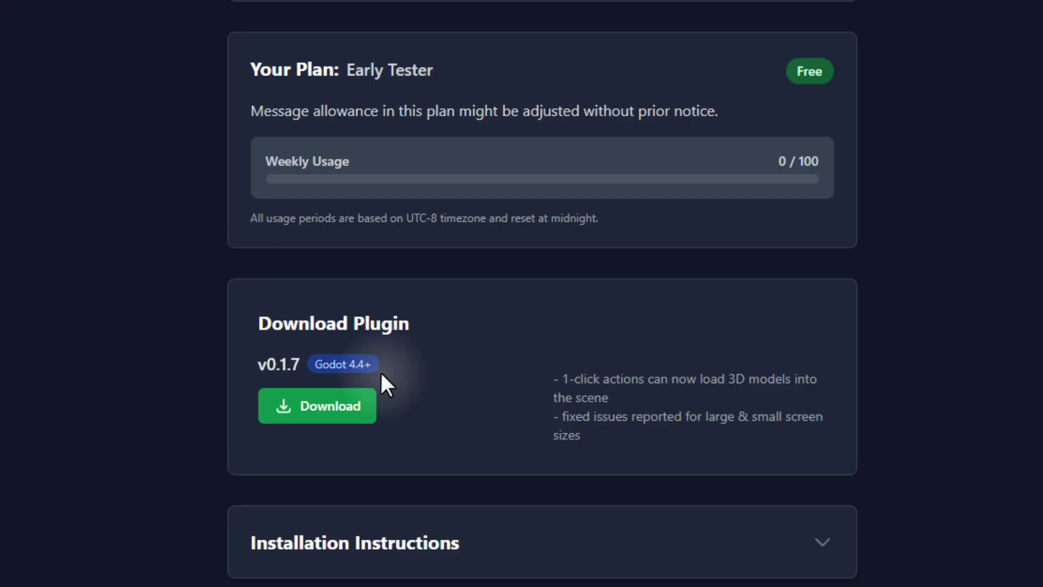
{"action": "left_click", "coordinate": [313, 416]}
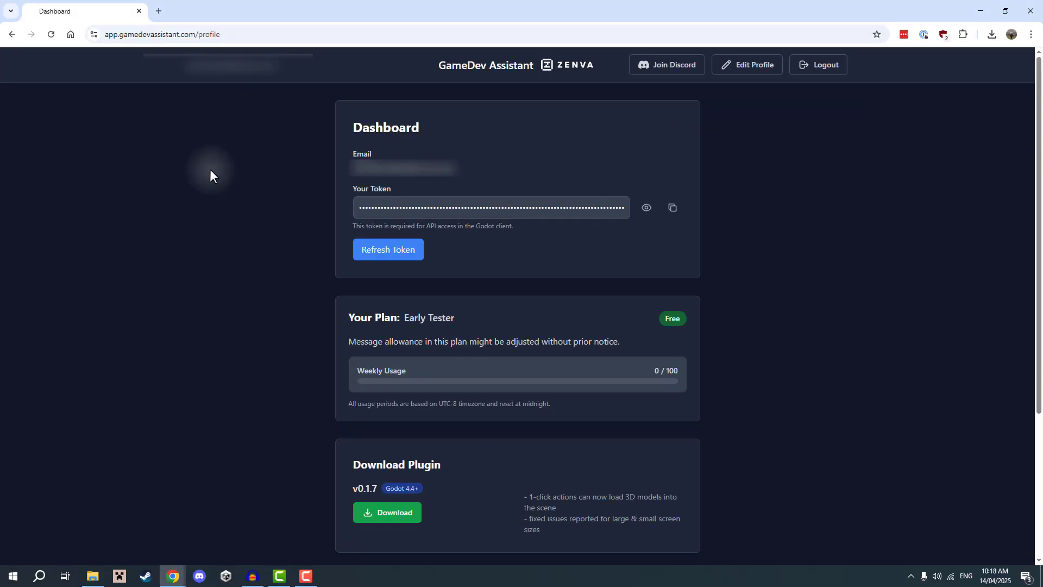
{"action": "scroll", "coordinate": [220, 217], "scroll_direction": "down", "scroll_amount": 4}
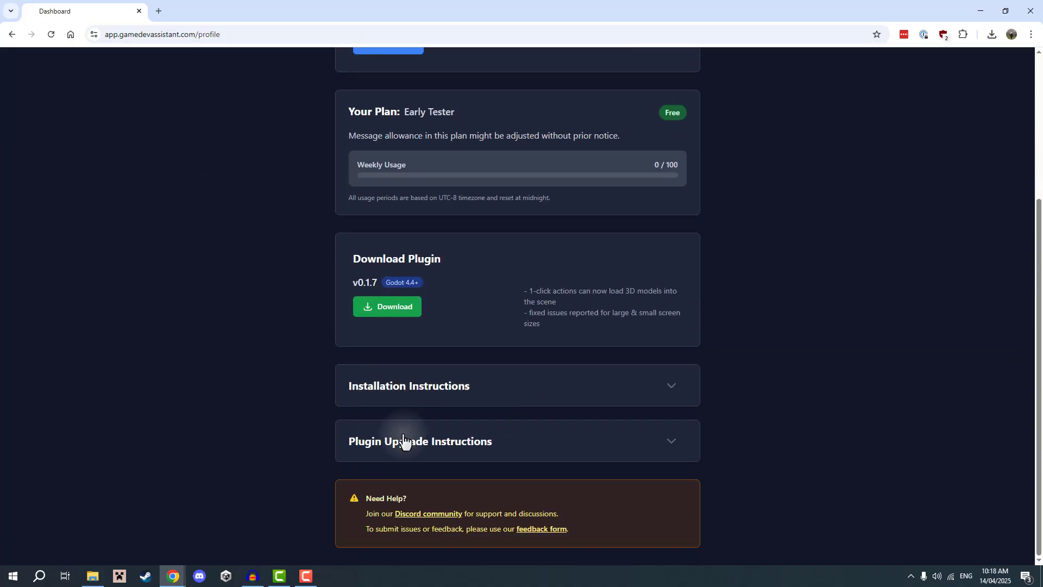
{"action": "left_click", "coordinate": [402, 446]}
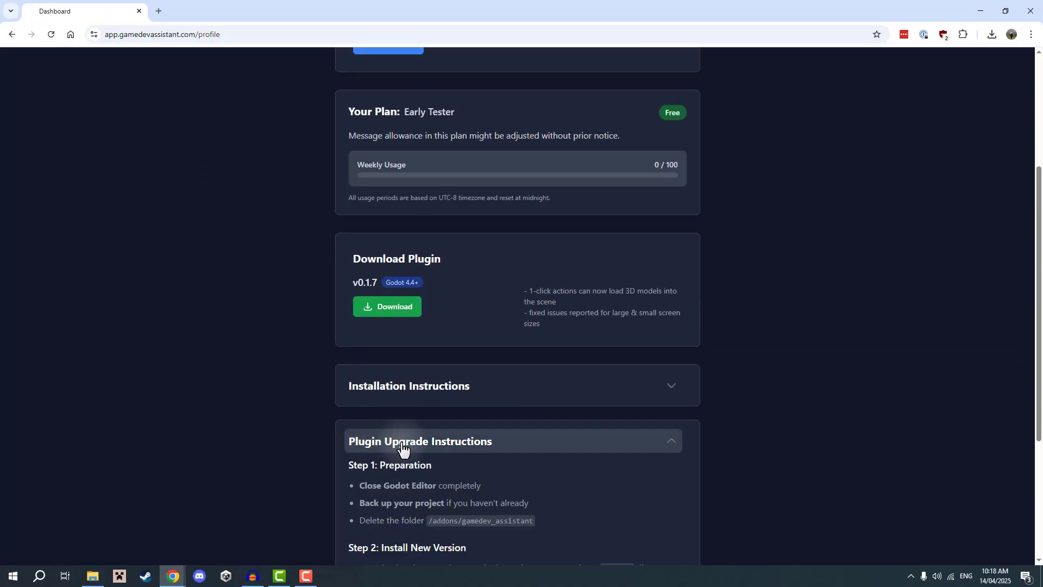
{"action": "scroll", "coordinate": [326, 315], "scroll_direction": "down", "scroll_amount": 4}
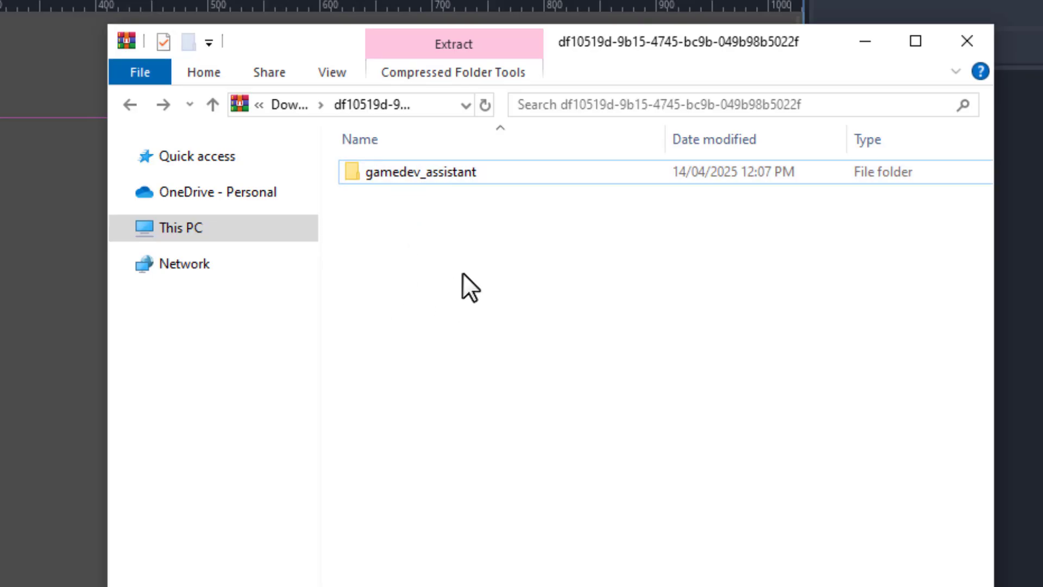
Step: Extract the plugin archive into Downloads and open the extracted df10519d folder
{"action": "right_click", "coordinate": [422, 270]}
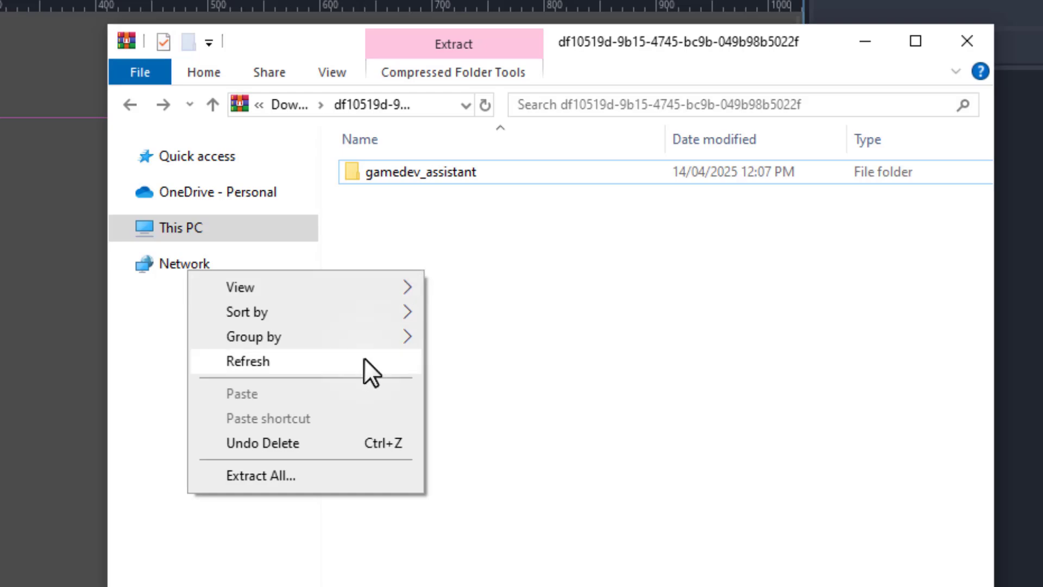
{"action": "left_click", "coordinate": [318, 472]}
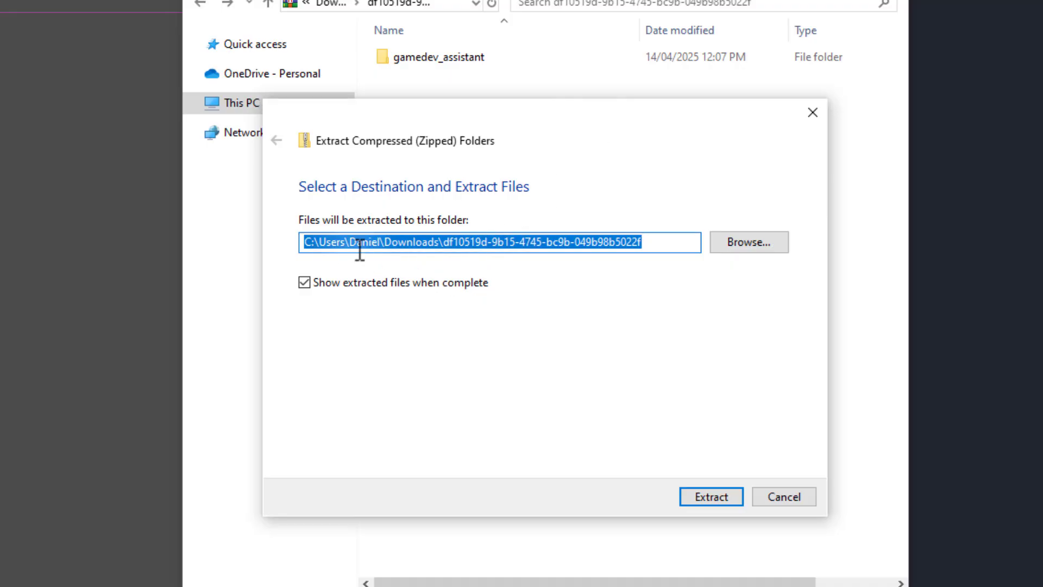
{"action": "left_click", "coordinate": [416, 243]}
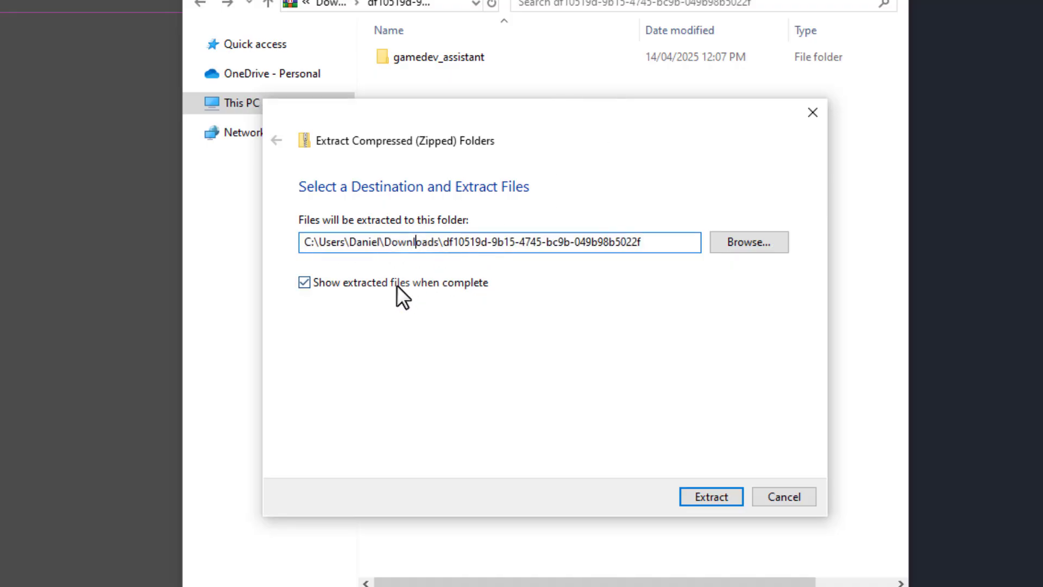
{"action": "left_click", "coordinate": [709, 496]}
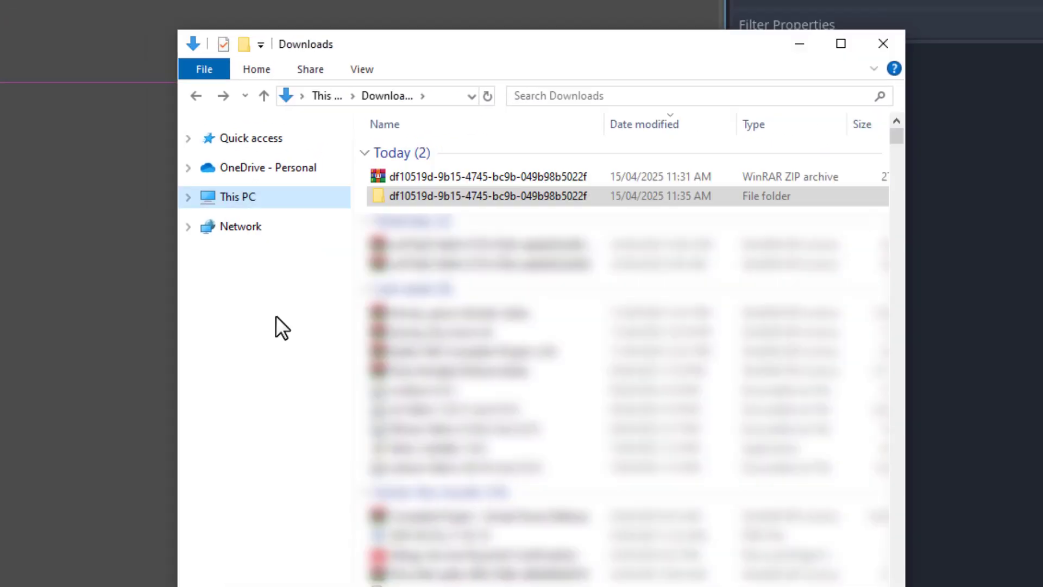
{"action": "left_click", "coordinate": [428, 195]}
{"action": "double_click", "coordinate": [456, 195]}
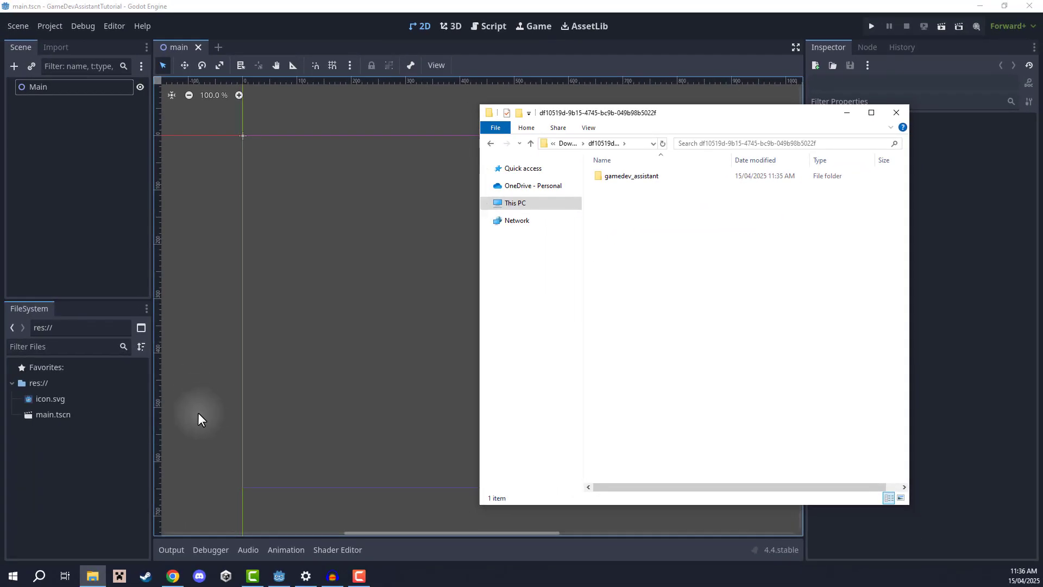
Step: Create a new folder named 'addons' under res:// in Godot's FileSystem dock
{"action": "left_click", "coordinate": [64, 457]}
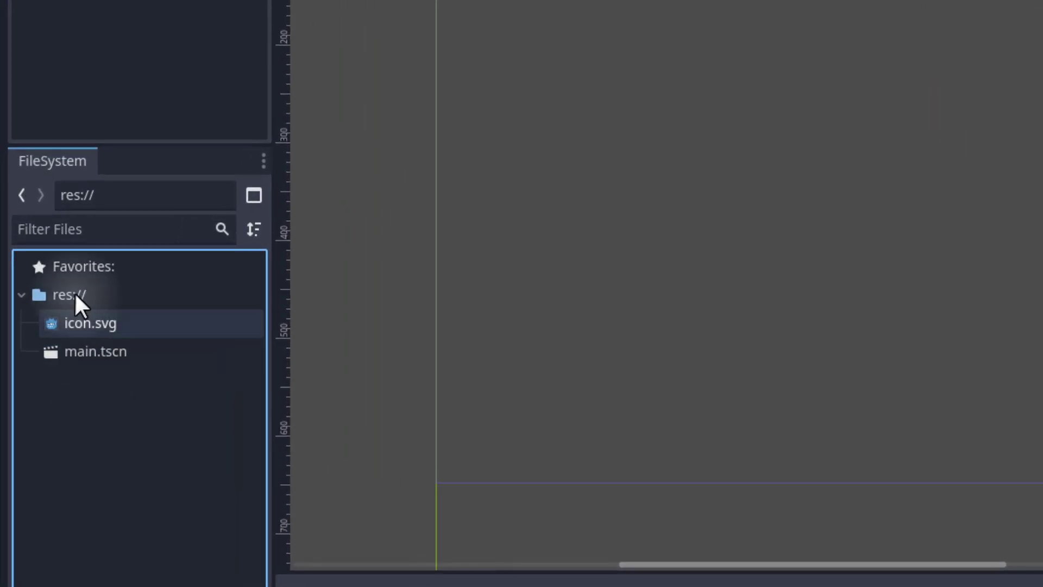
{"action": "right_click", "coordinate": [94, 303]}
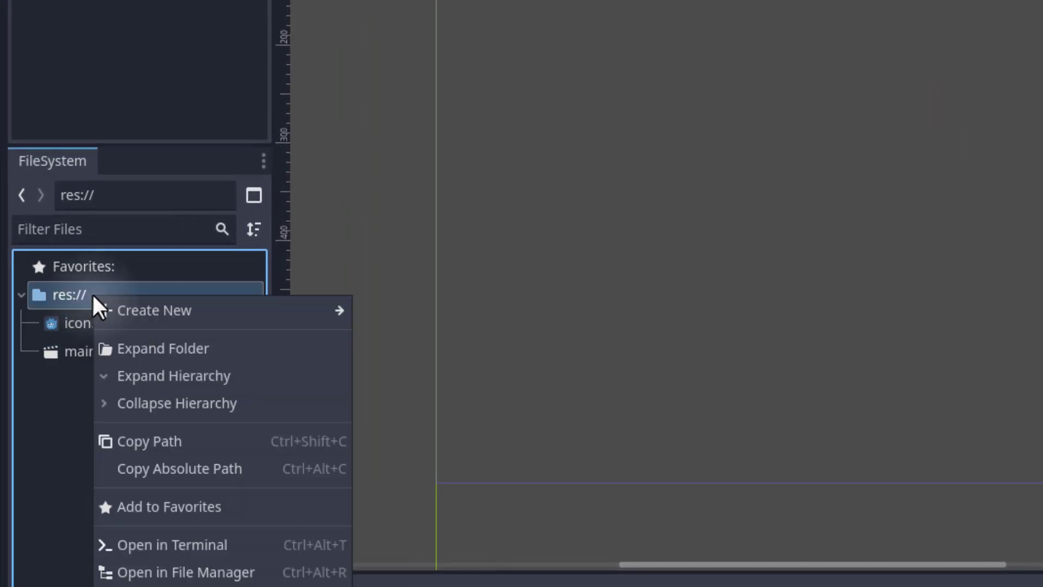
{"action": "mouse_move", "coordinate": [142, 312]}
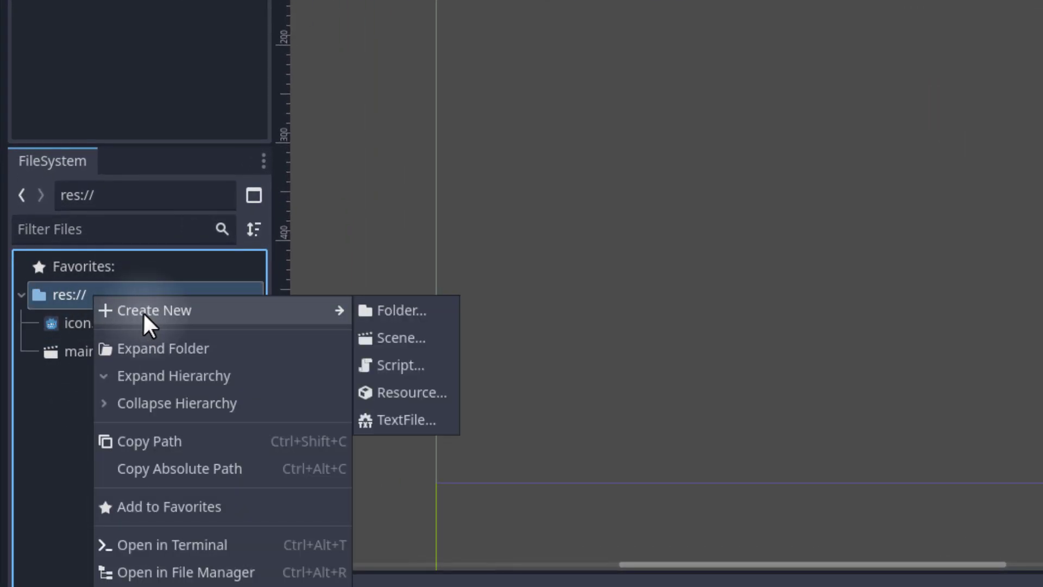
{"action": "left_click", "coordinate": [386, 318]}
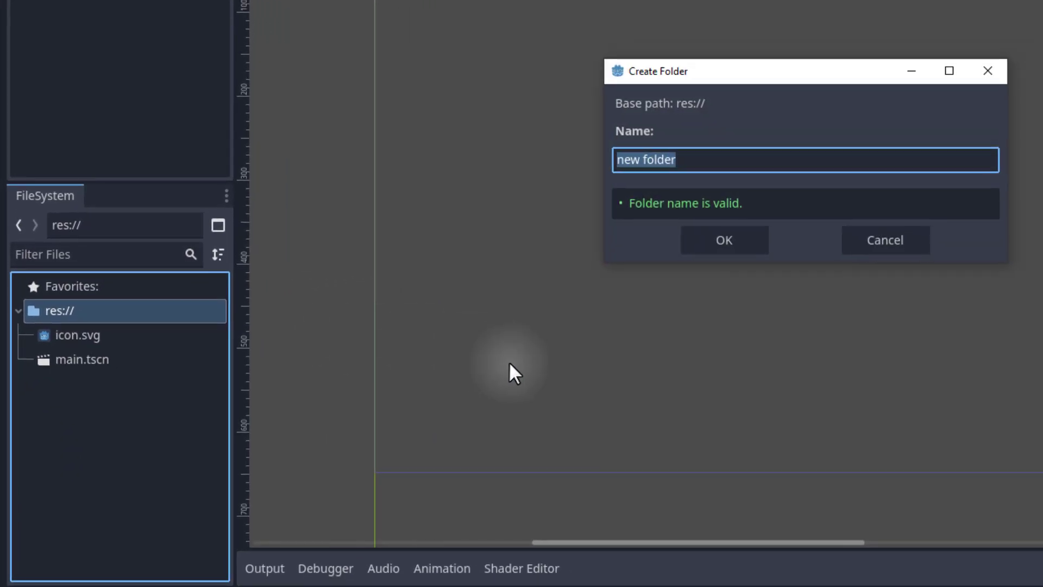
{"action": "type", "text": "addons"}
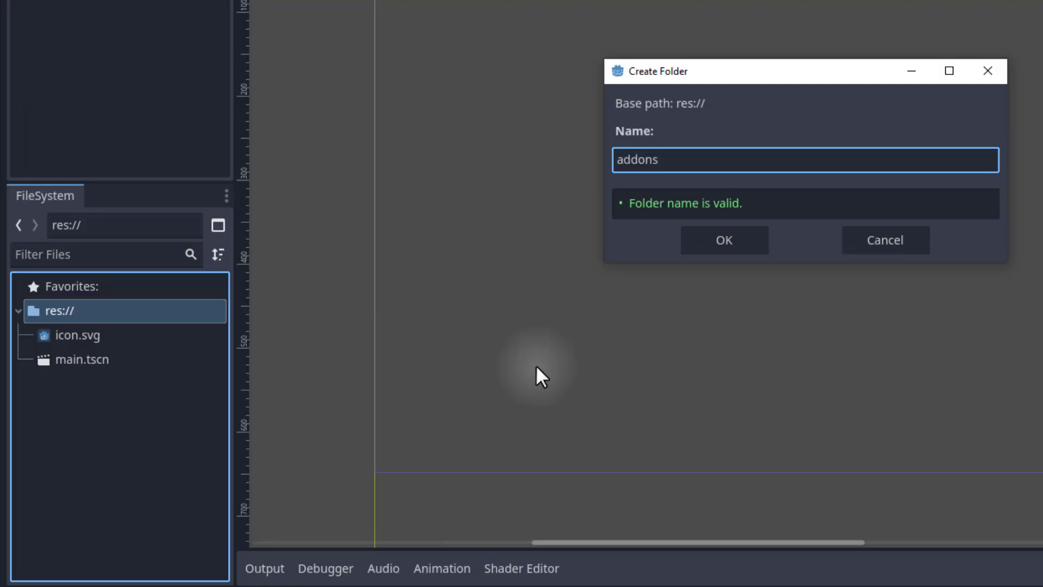
{"action": "left_click", "coordinate": [714, 242]}
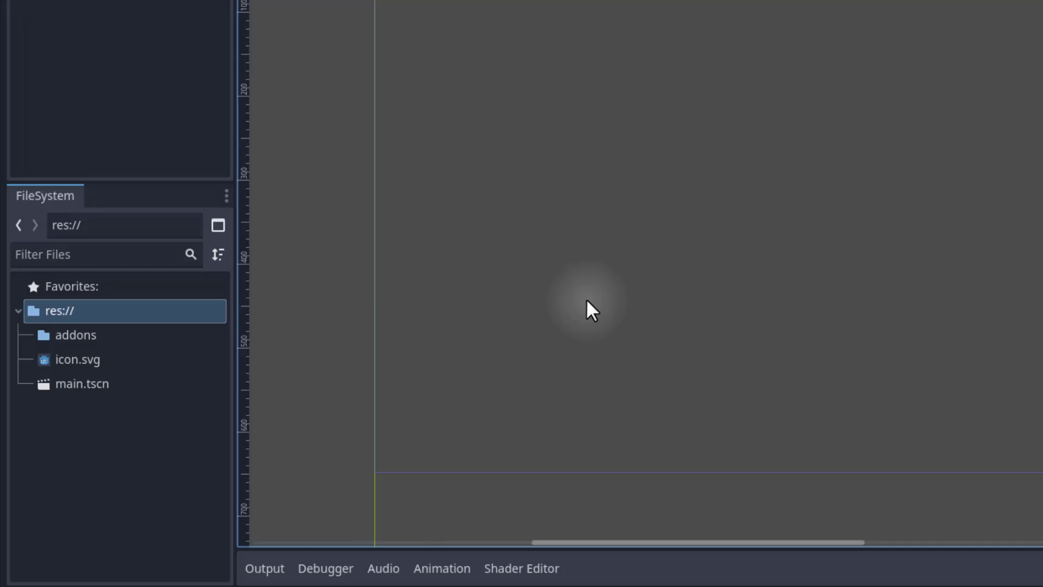
Step: Select the new addons folder and bring the extracted plugin folder back in front
{"action": "left_click", "coordinate": [68, 334]}
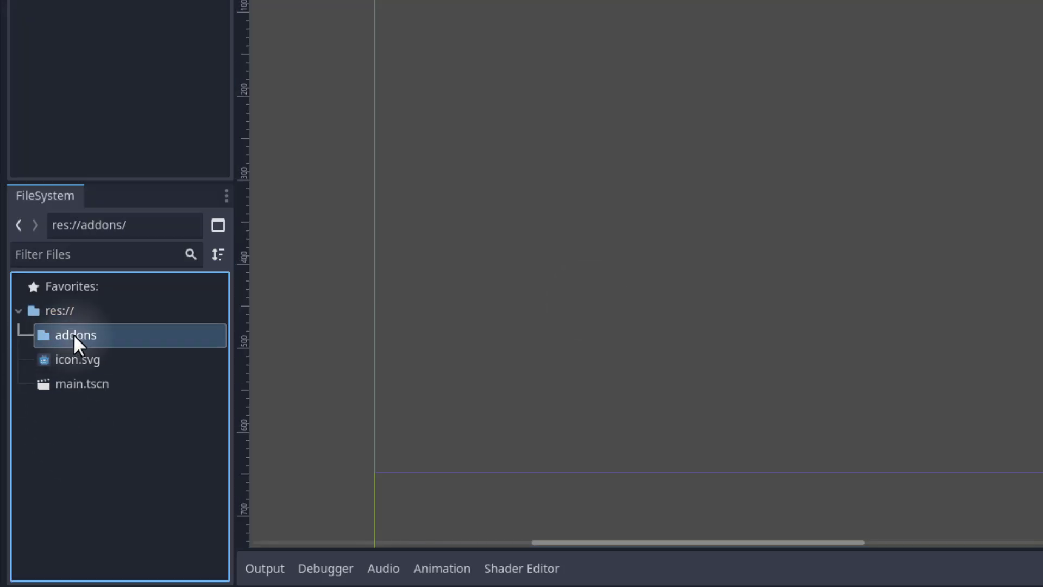
{"action": "left_click", "coordinate": [56, 311]}
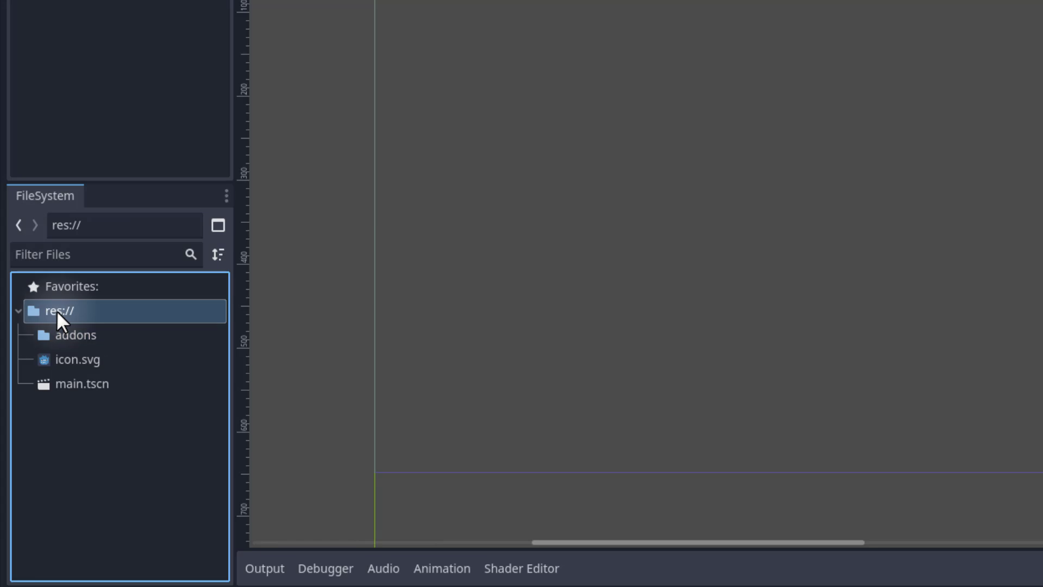
{"action": "left_click", "coordinate": [89, 336]}
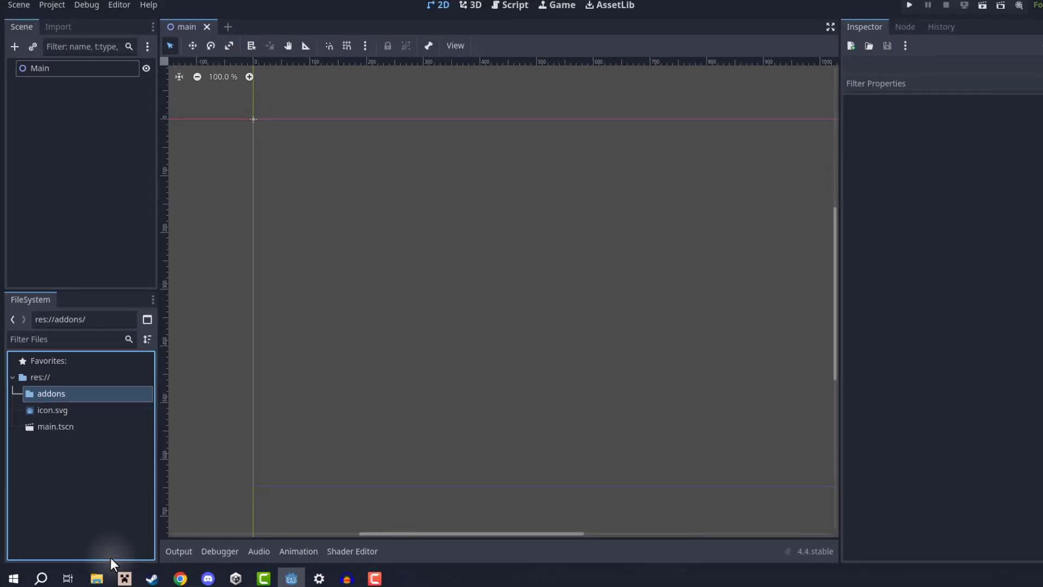
{"action": "left_click", "coordinate": [97, 579]}
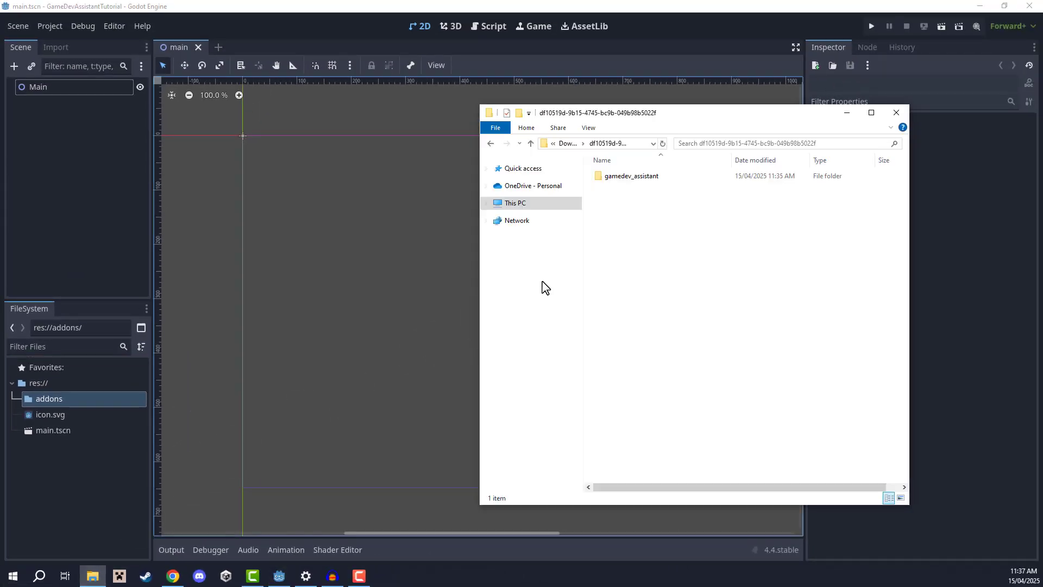
Step: Copy the gamedev_assistant folder from File Explorer into the project's addons folder
{"action": "left_click", "coordinate": [613, 179]}
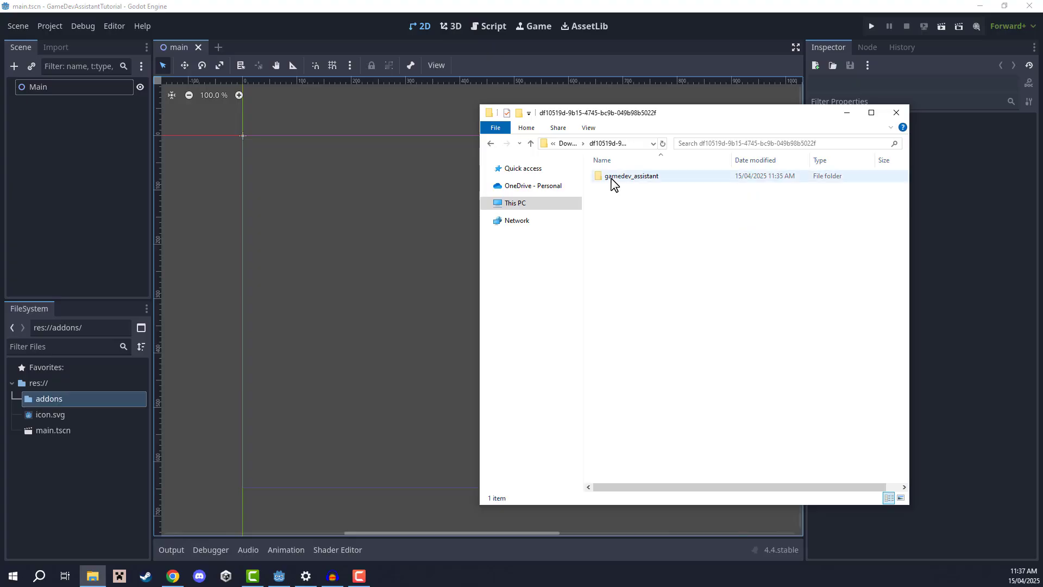
{"action": "double_click", "coordinate": [644, 180]}
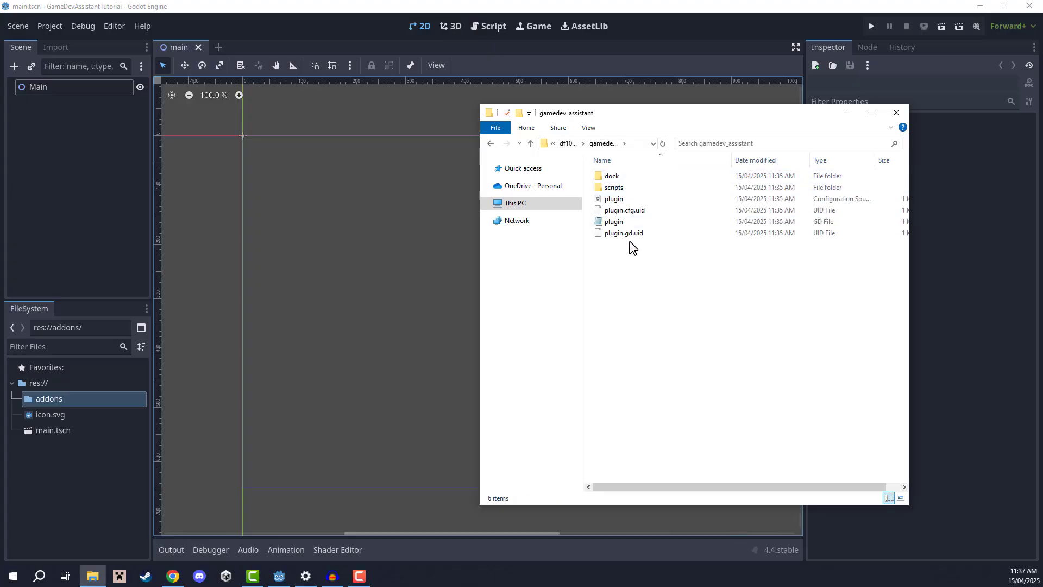
{"action": "key", "text": "ctrl+a"}
{"action": "left_click", "coordinate": [657, 252]}
{"action": "key", "text": "alt+Left"}
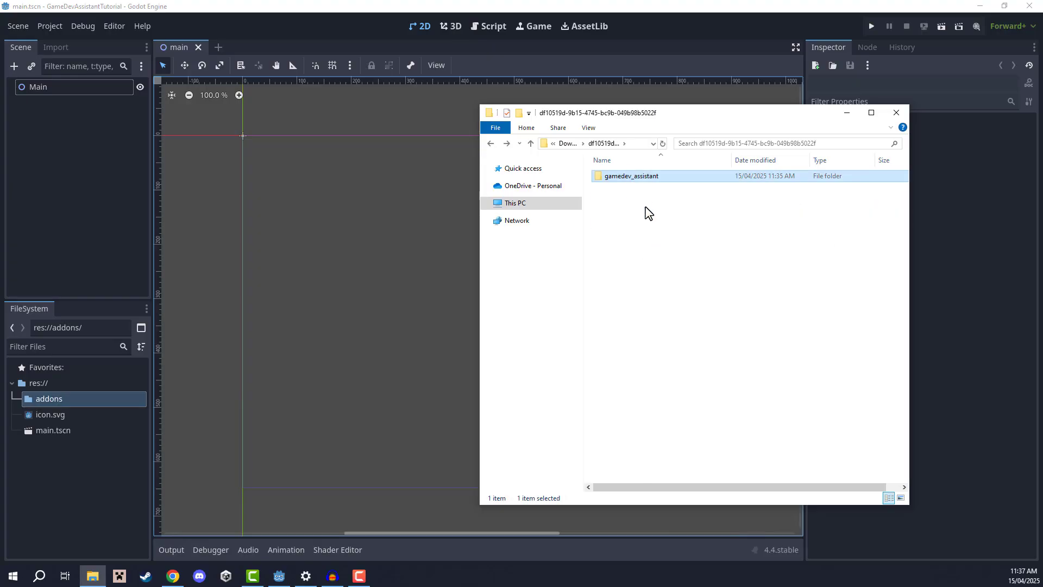
{"action": "left_click_drag", "start_coordinate": [640, 179], "coordinate": [214, 338]}
{"action": "left_click_drag", "start_coordinate": [53, 399], "coordinate": [53, 399]}
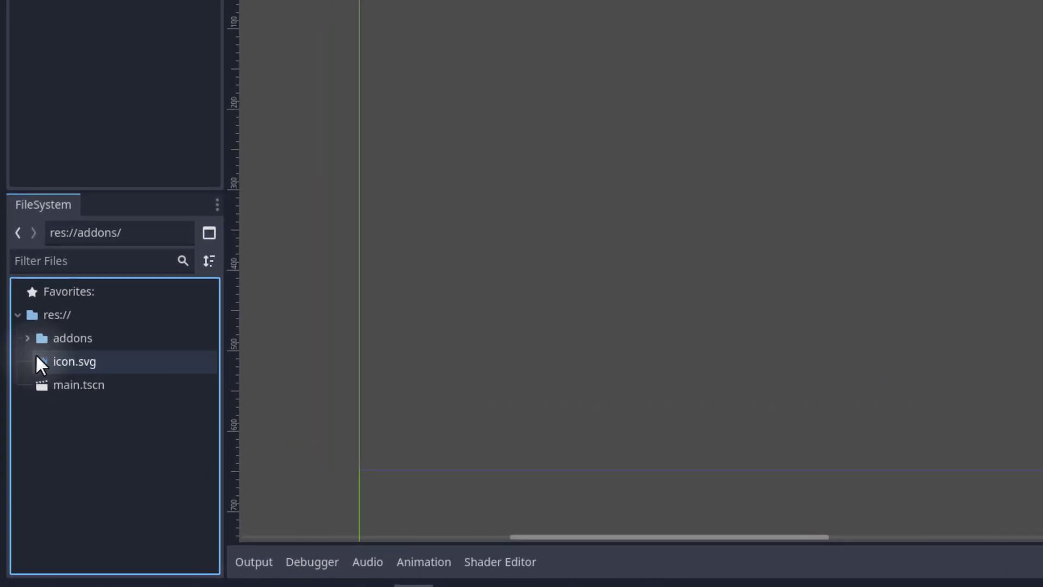
Step: Expand addons/gamedev_assistant to check plugin.gd and plugin.cfg, then collapse it
{"action": "left_click", "coordinate": [27, 337]}
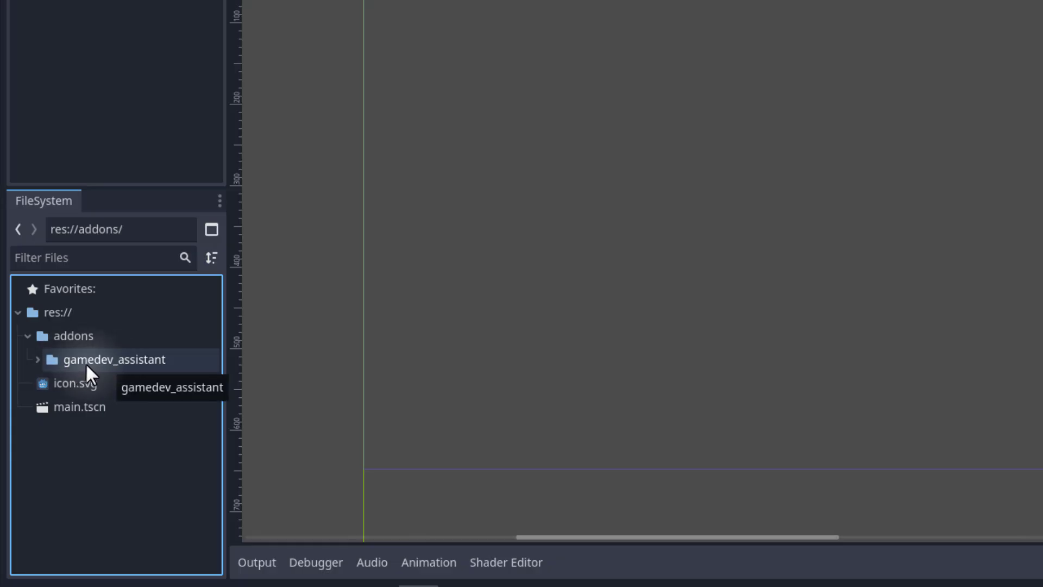
{"action": "left_click", "coordinate": [37, 359]}
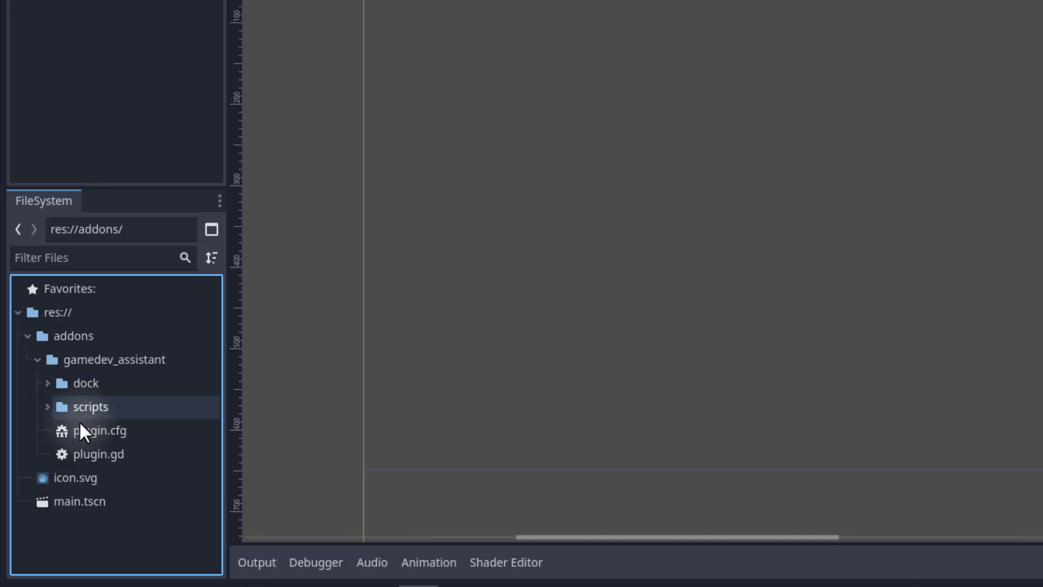
{"action": "left_click", "coordinate": [91, 455]}
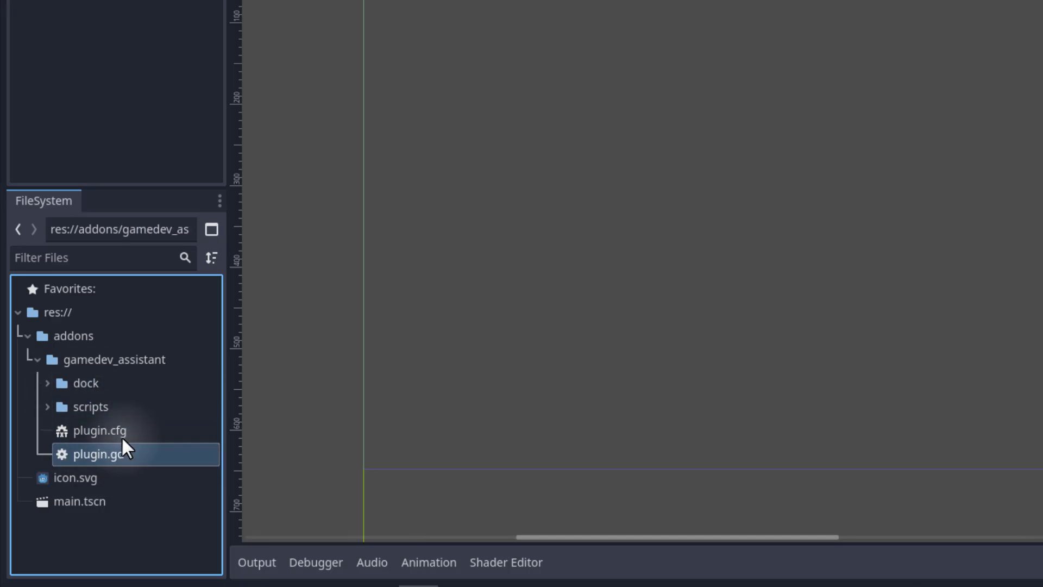
{"action": "left_click", "coordinate": [135, 429]}
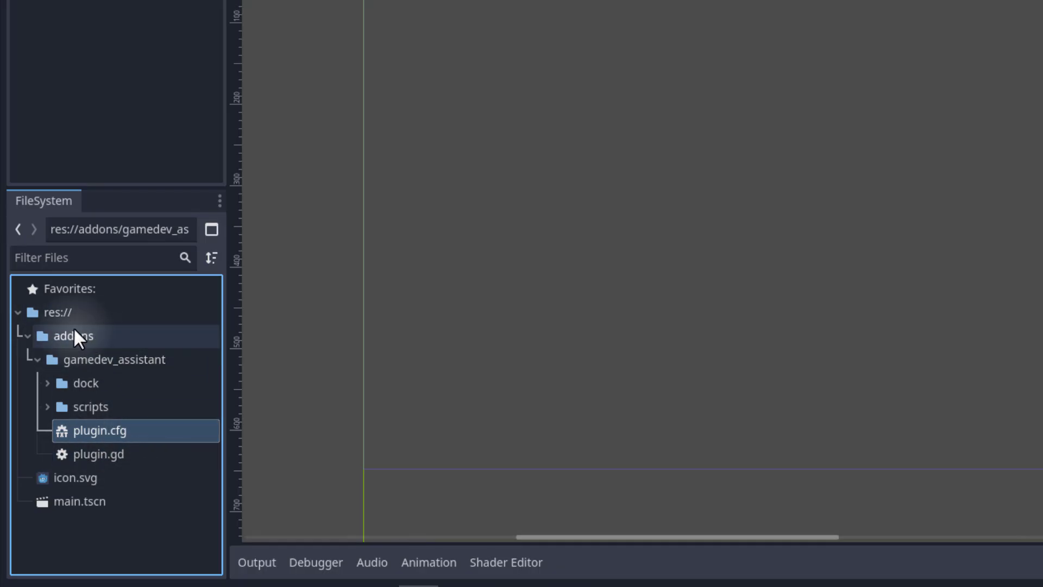
{"action": "left_click", "coordinate": [109, 313]}
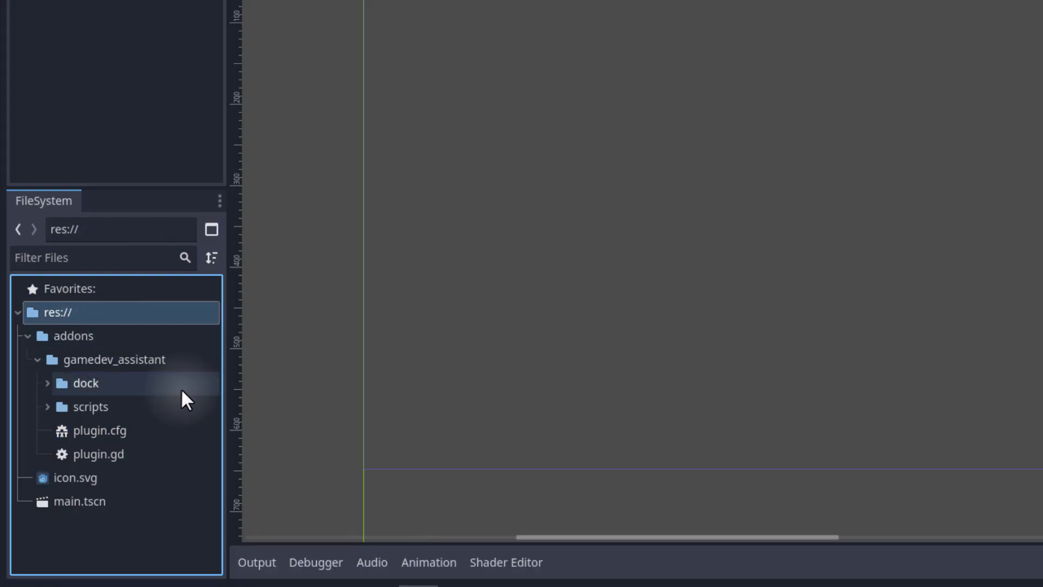
{"action": "left_click", "coordinate": [158, 338]}
{"action": "left_click", "coordinate": [159, 360]}
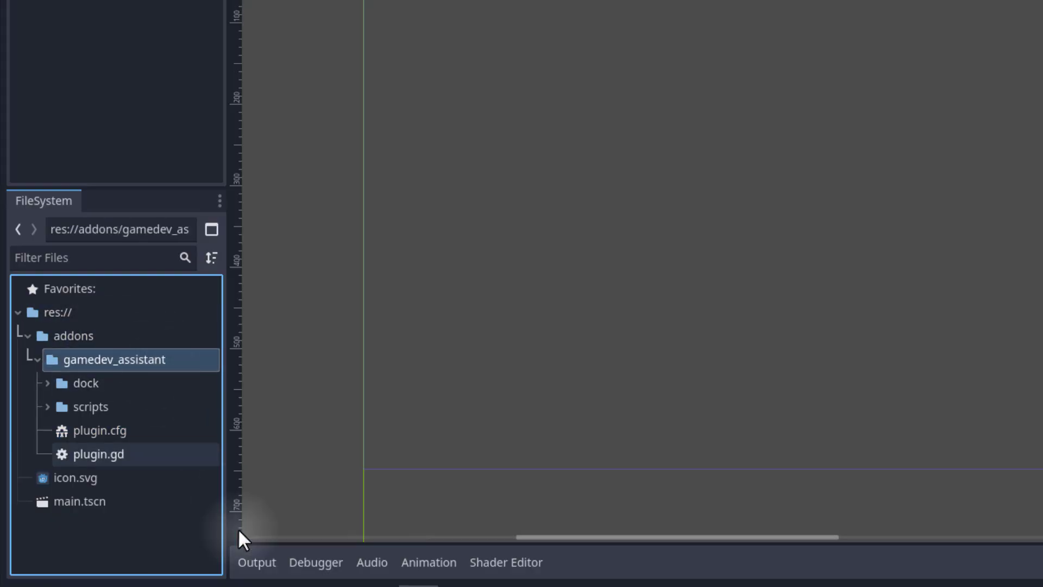
{"action": "left_click", "coordinate": [37, 359]}
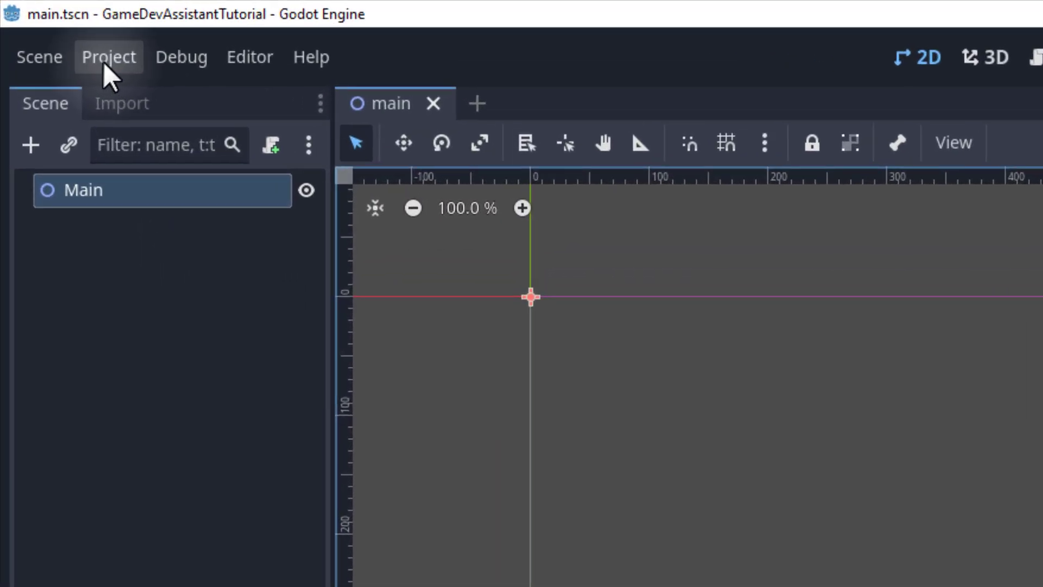
Step: Tick Enabled for GameDev Assistant in Project Settings > Plugins and dismiss the welcome message
{"action": "left_click", "coordinate": [104, 61]}
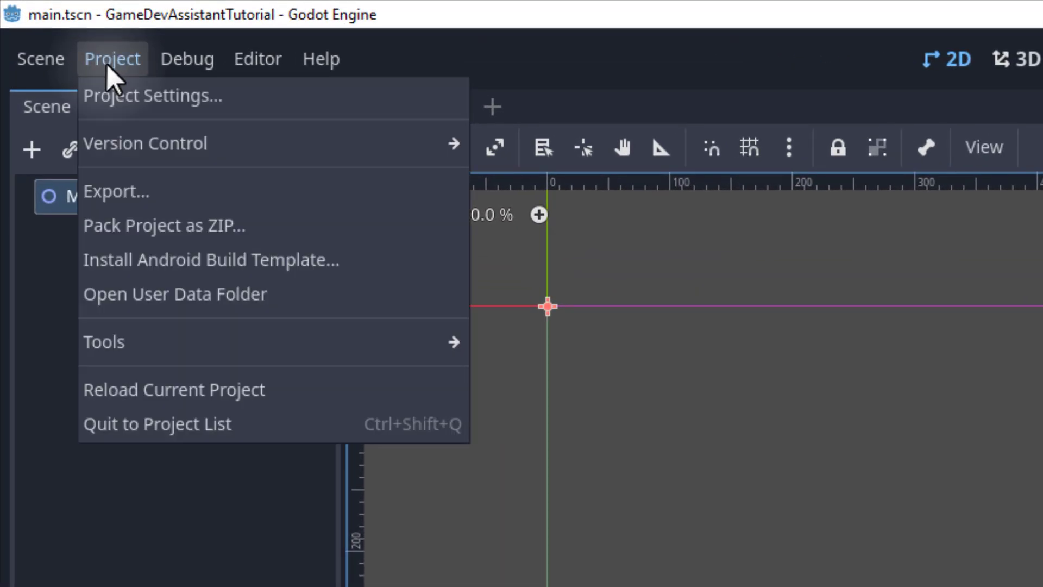
{"action": "left_click", "coordinate": [106, 99]}
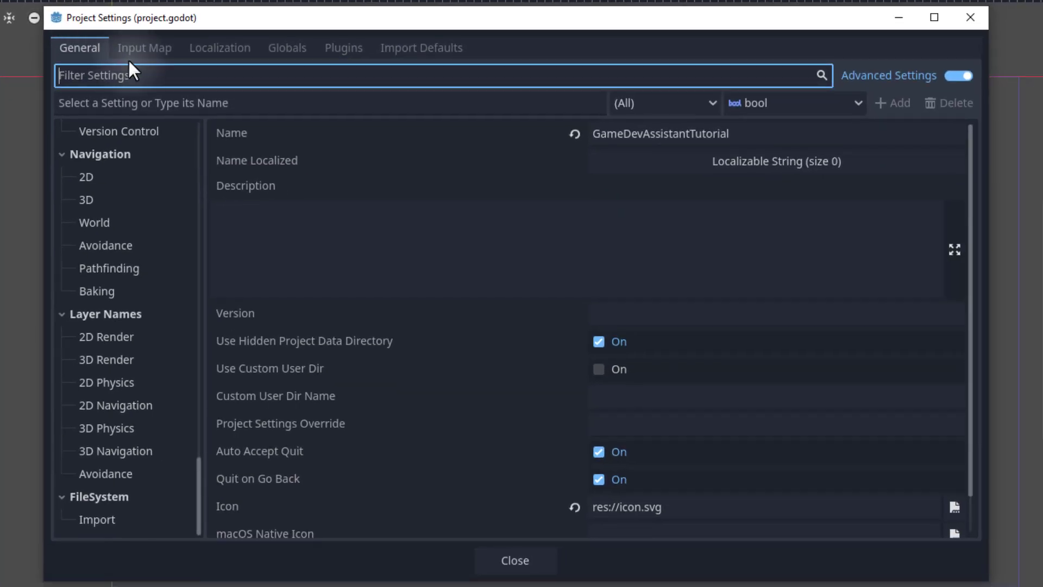
{"action": "left_click", "coordinate": [334, 50]}
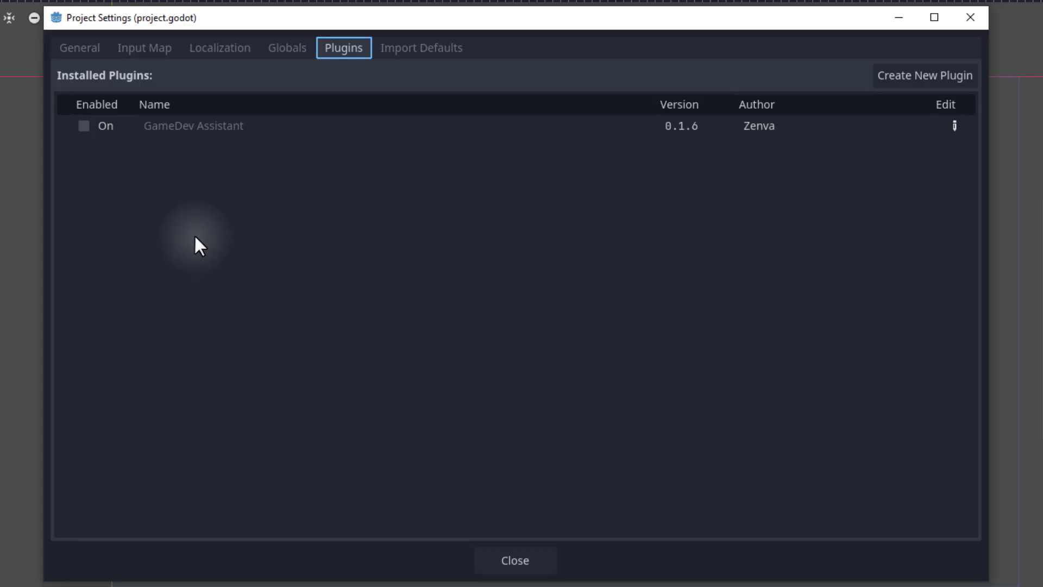
{"action": "left_click", "coordinate": [84, 126]}
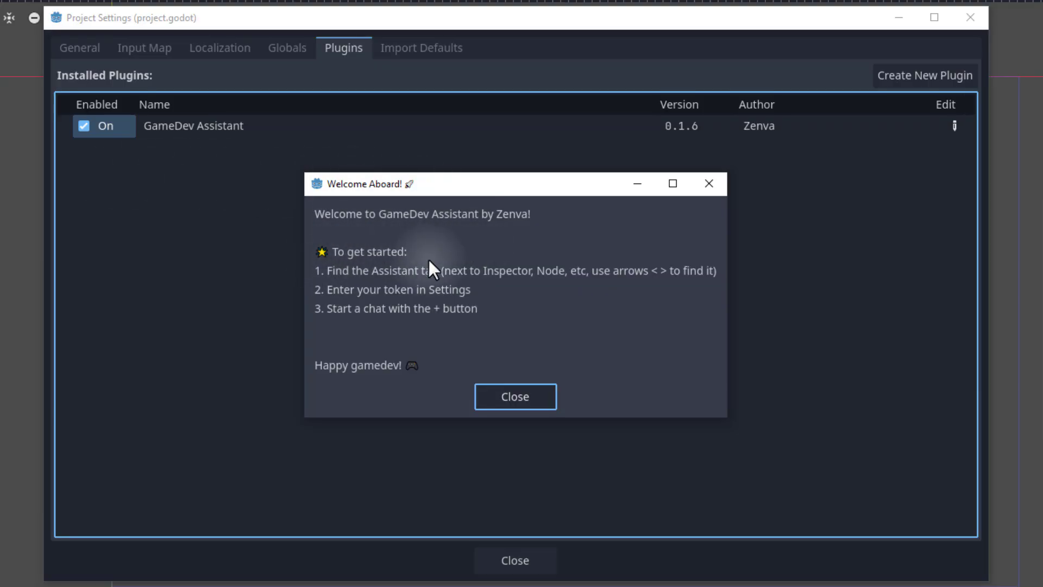
{"action": "left_click", "coordinate": [520, 398]}
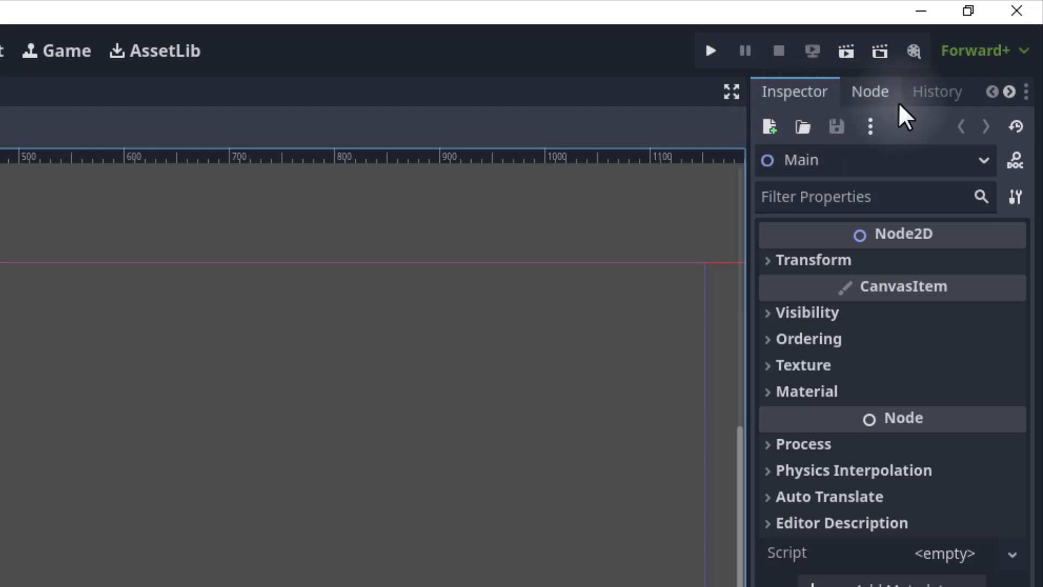
Step: Switch to the Assistant dock tab and drag its splitter left to widen it
{"action": "left_click", "coordinate": [1010, 92]}
{"action": "left_click", "coordinate": [993, 91]}
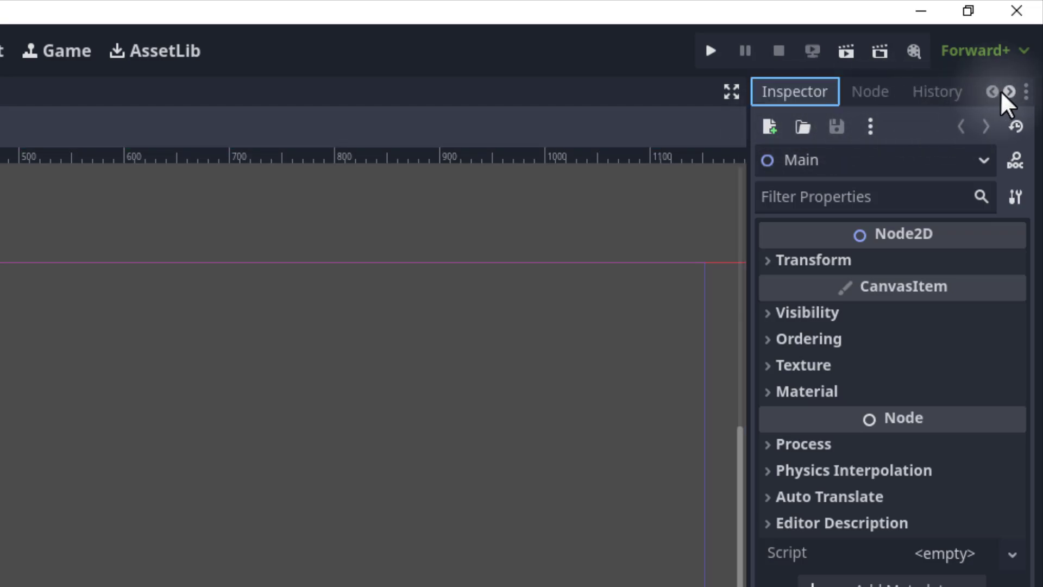
{"action": "left_click", "coordinate": [1009, 91]}
{"action": "left_click", "coordinate": [926, 92]}
{"action": "left_click_drag", "start_coordinate": [738, 223], "coordinate": [580, 224]}
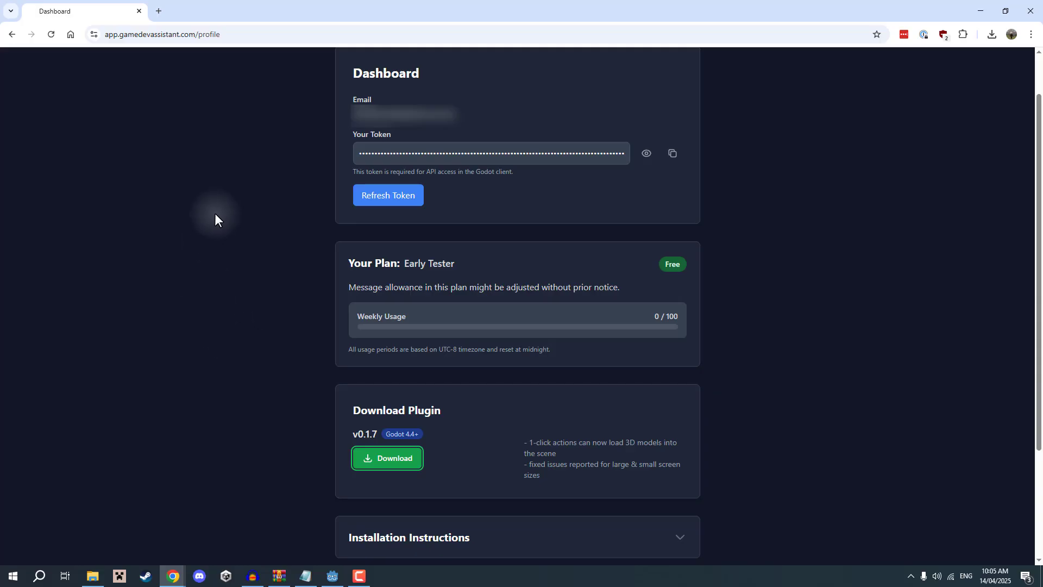
Step: Copy the account token from the dashboard's Your Token field and minimize Chrome
{"action": "scroll", "coordinate": [215, 233], "scroll_direction": "up", "scroll_amount": 1}
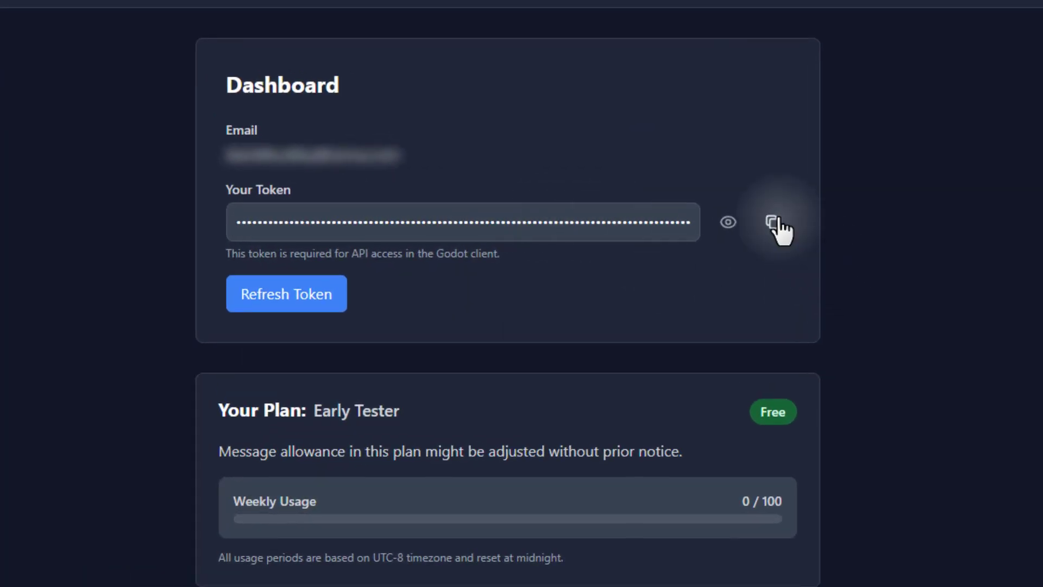
{"action": "left_click", "coordinate": [772, 223]}
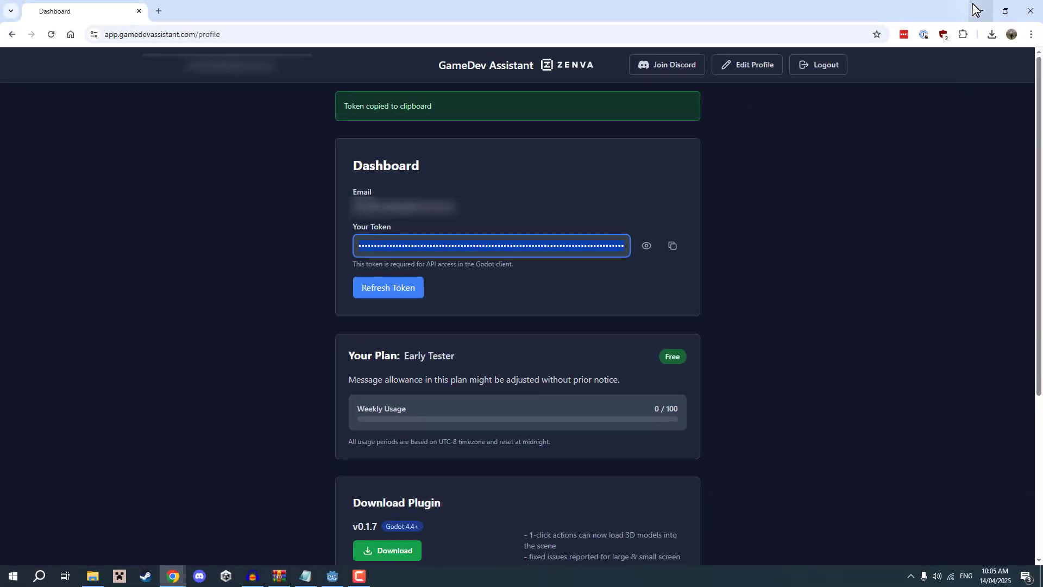
{"action": "left_click", "coordinate": [975, 6]}
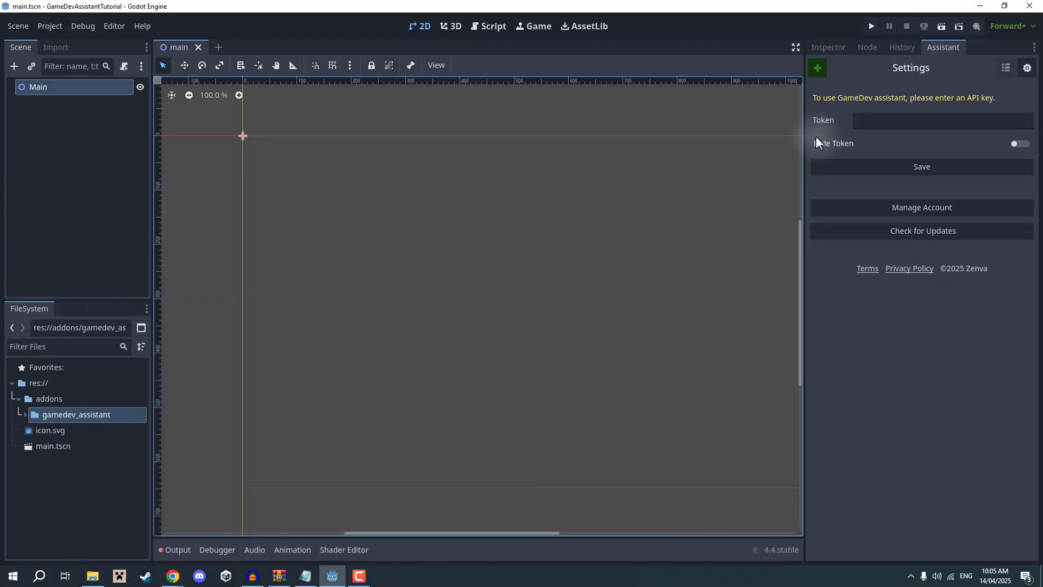
Step: Paste the token with Hide Token on, save it, and start a New Chat
{"action": "left_click", "coordinate": [891, 119]}
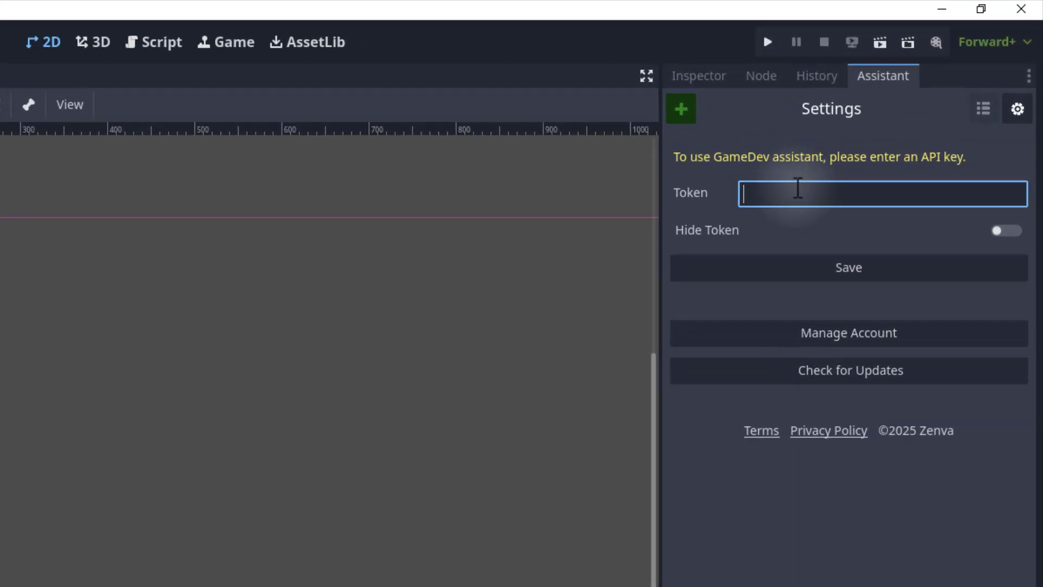
{"action": "key", "text": "ctrl+v"}
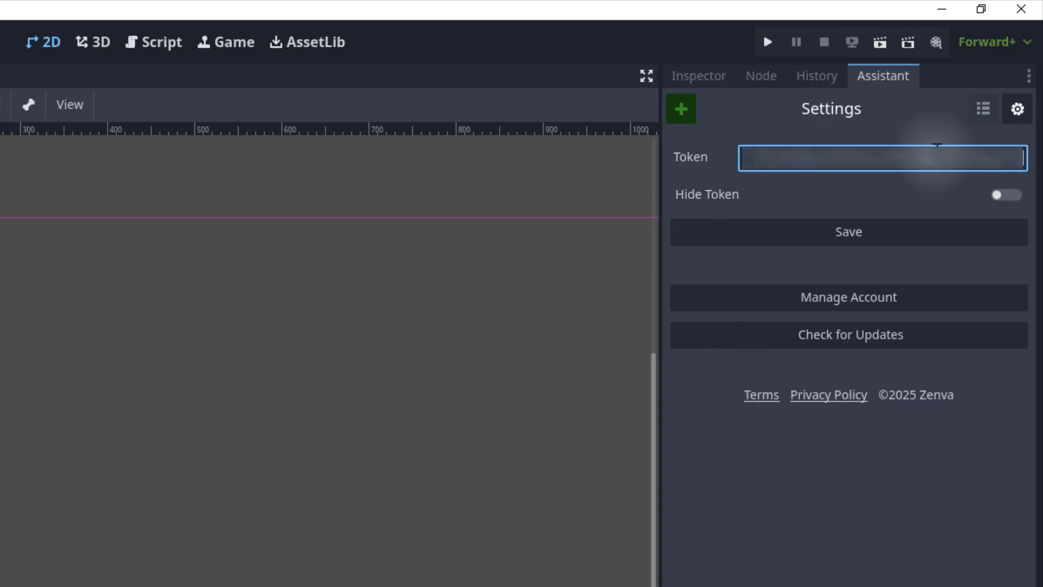
{"action": "left_click", "coordinate": [915, 196]}
{"action": "left_click", "coordinate": [998, 197]}
{"action": "left_click", "coordinate": [998, 197]}
{"action": "left_click", "coordinate": [998, 197]}
{"action": "left_click", "coordinate": [998, 197]}
{"action": "left_click", "coordinate": [998, 197]}
{"action": "left_click", "coordinate": [998, 197]}
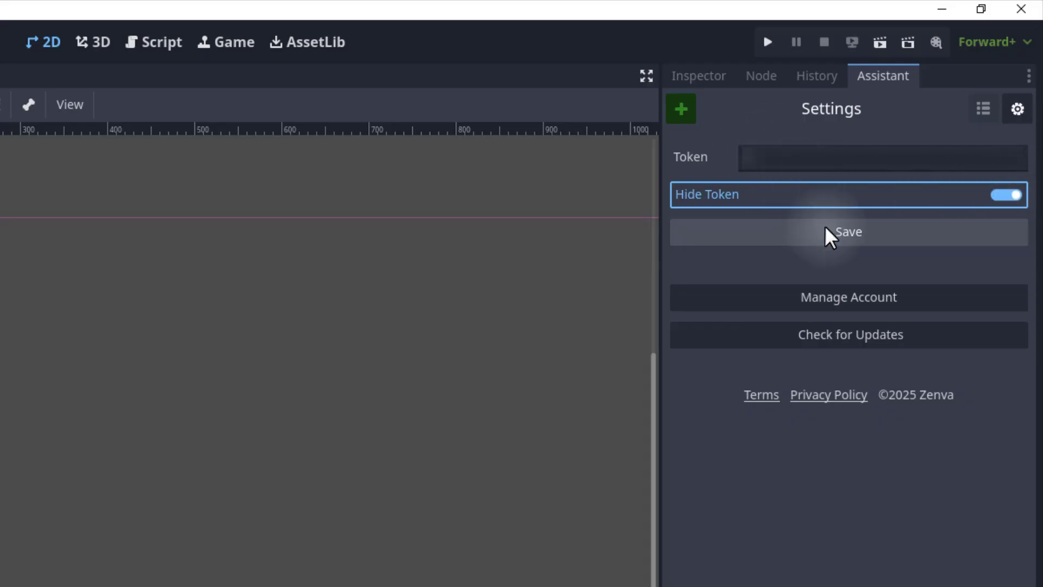
{"action": "left_click", "coordinate": [836, 238]}
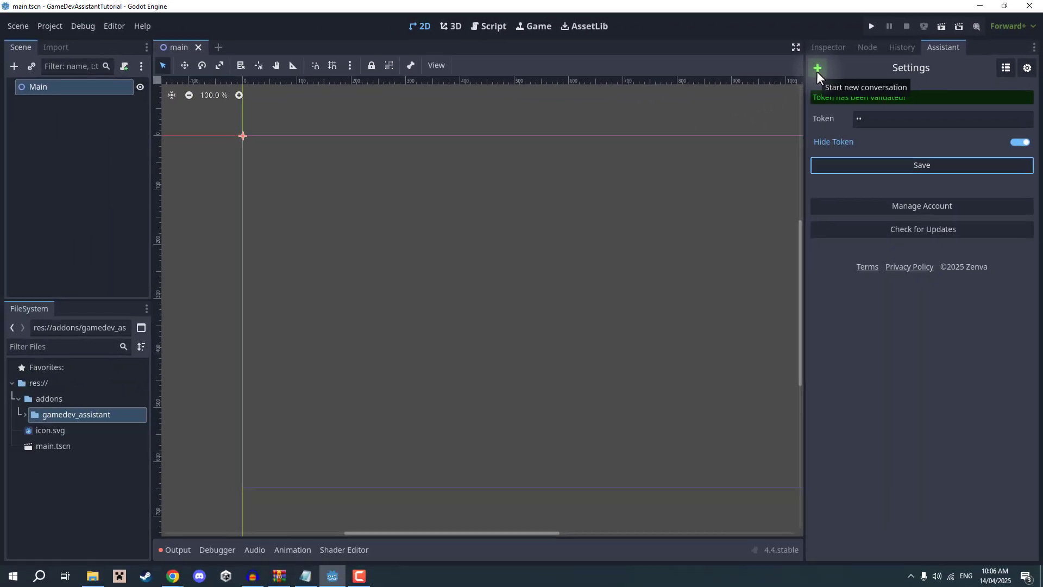
{"action": "left_click", "coordinate": [816, 69]}
{"action": "left_click", "coordinate": [851, 513]}
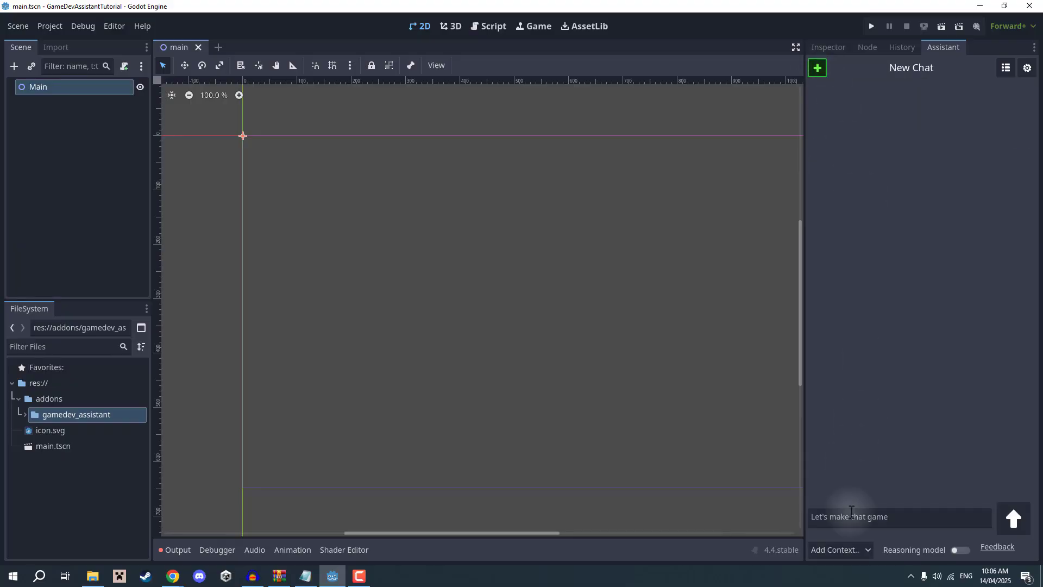